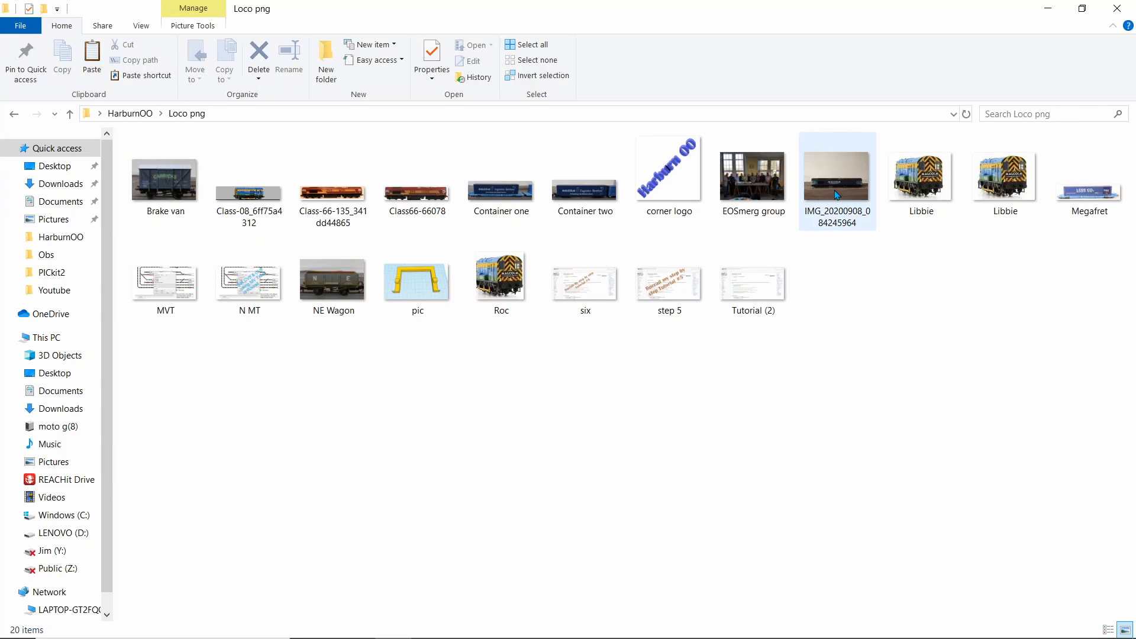
Open the photo IMG_20200908_084245964 from the Loco png folder in Photos and enter its crop and edit mode.
right_click(836, 195)
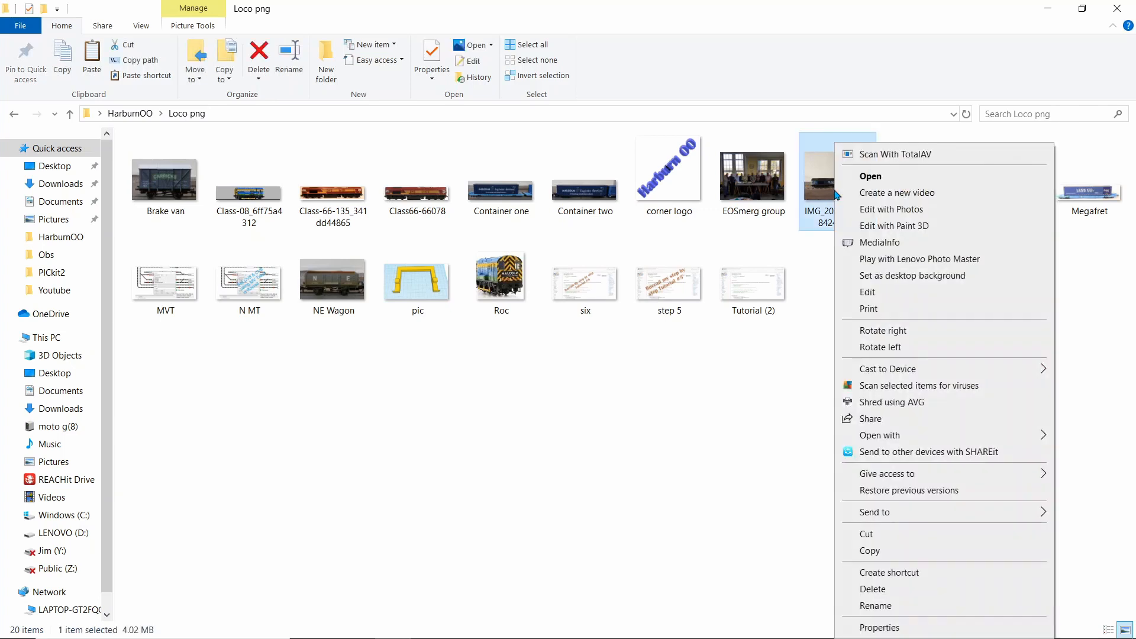
click(885, 183)
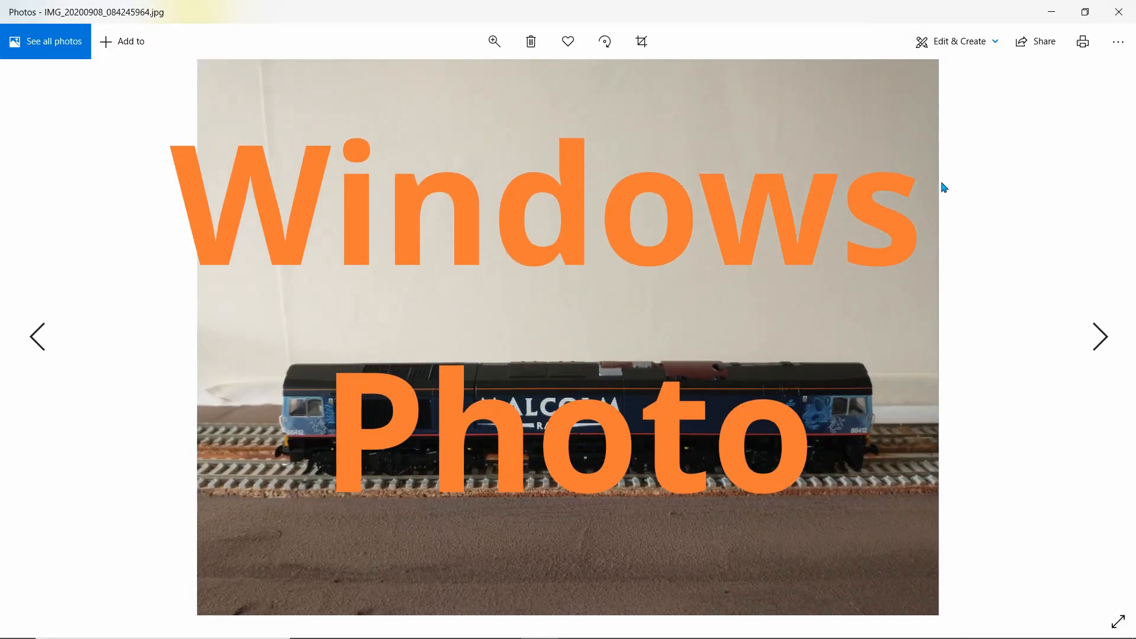
click(957, 43)
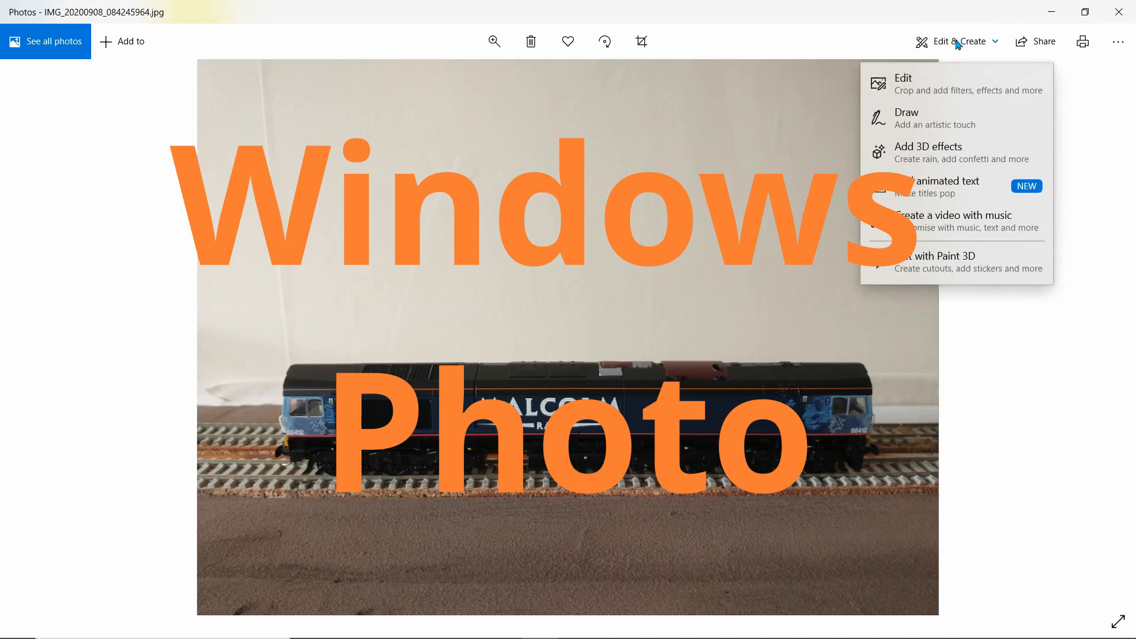
click(932, 85)
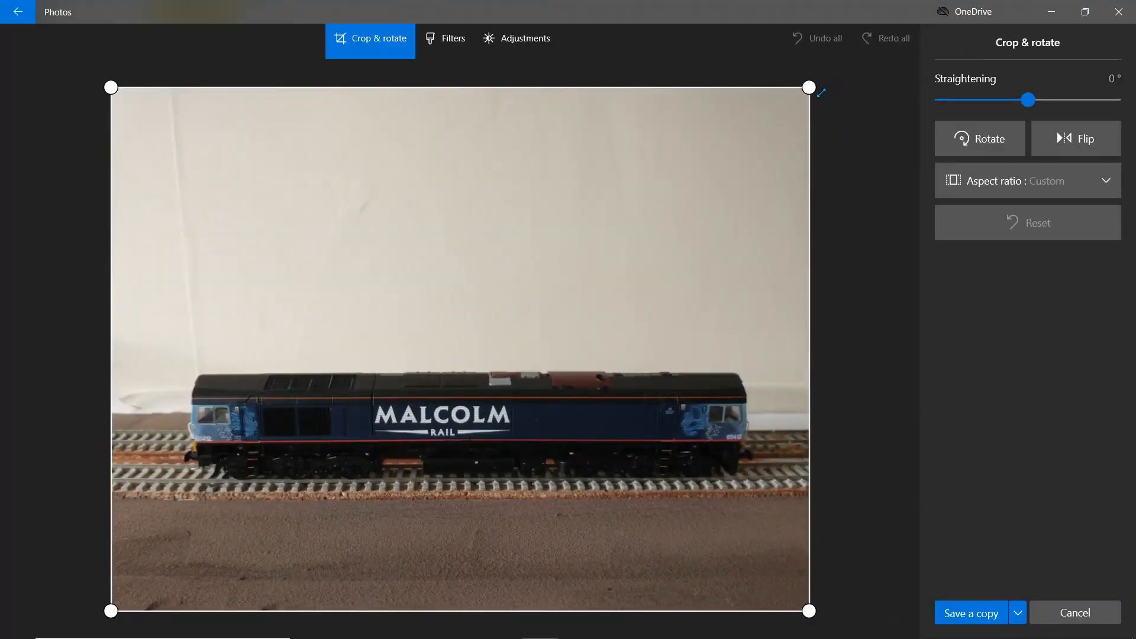
Crop the photo tightly around the locomotive and its track, and save the result as a JPG copy named Malcolm.
drag(807, 89, 759, 350)
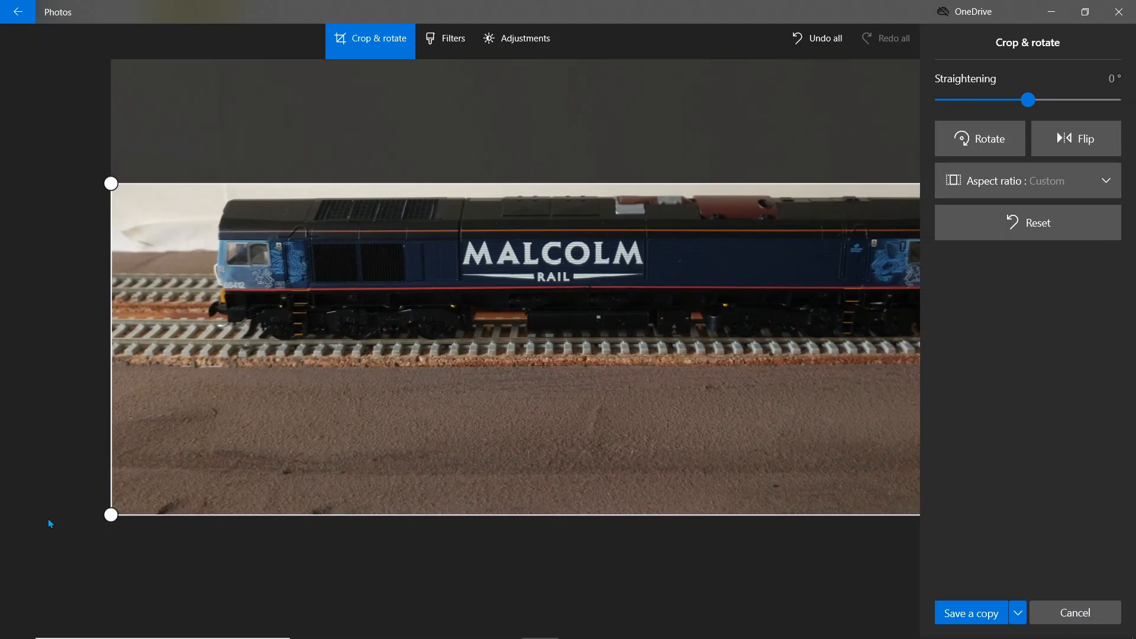
drag(108, 521, 201, 366)
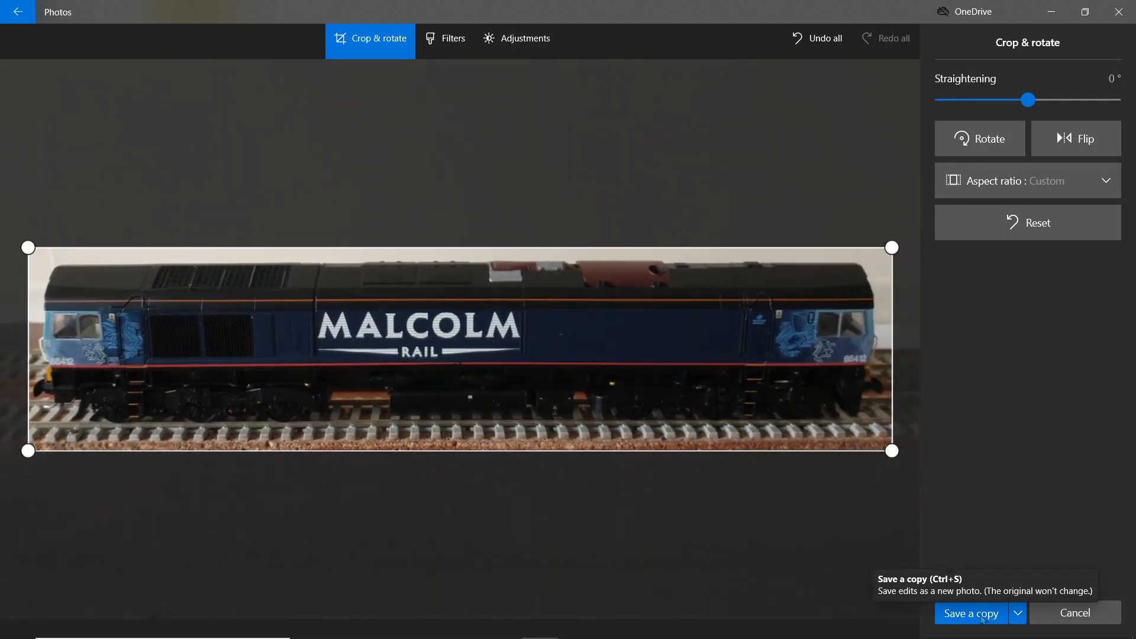
click(982, 616)
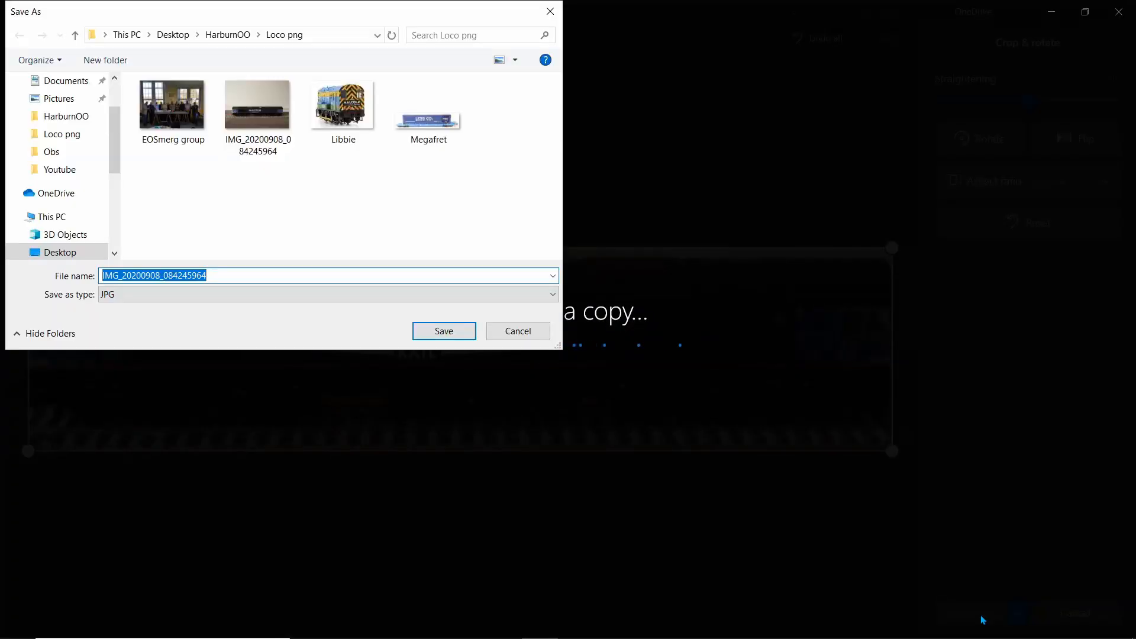
text(Malcolm)
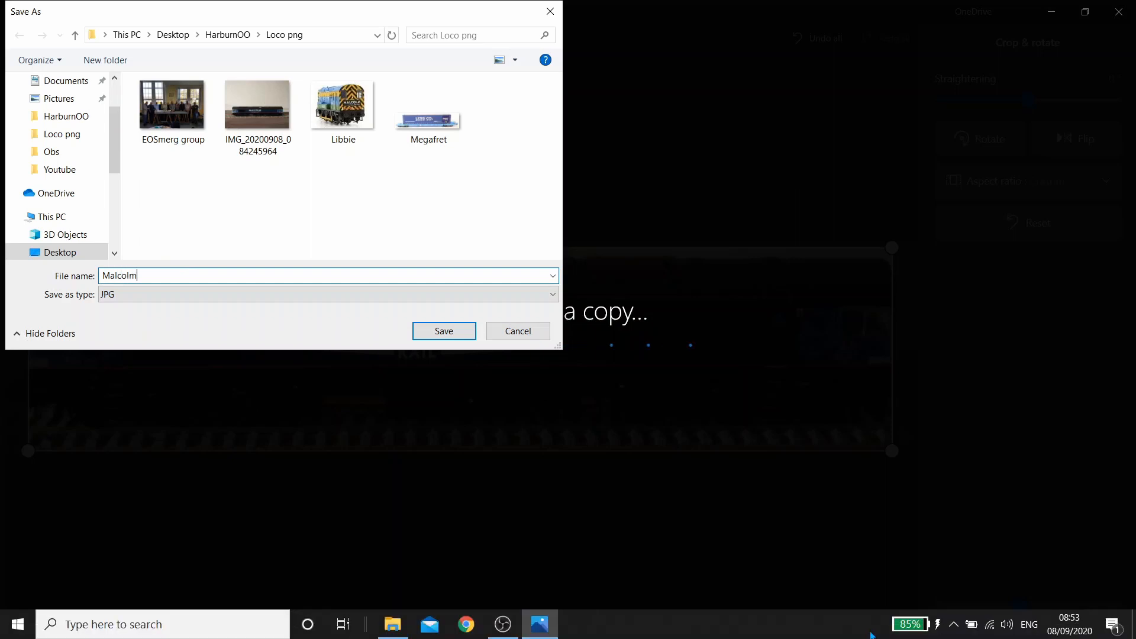
click(437, 332)
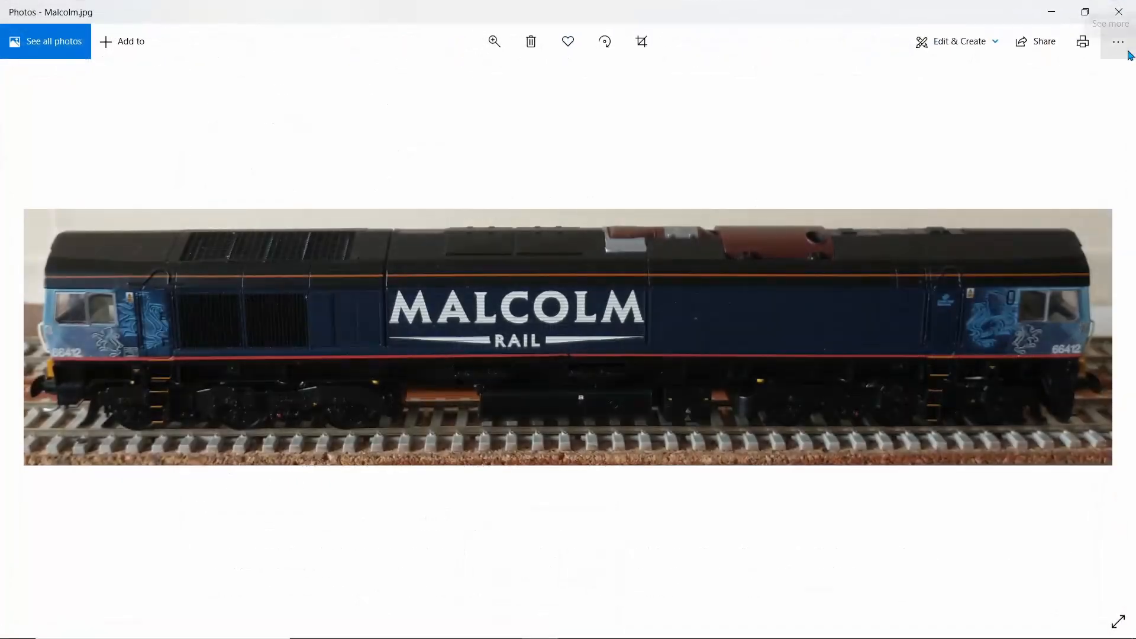
Resize the cropped Malcolm image with custom dimensions, setting the height to 54 pixels with the aspect ratio maintained.
click(1119, 43)
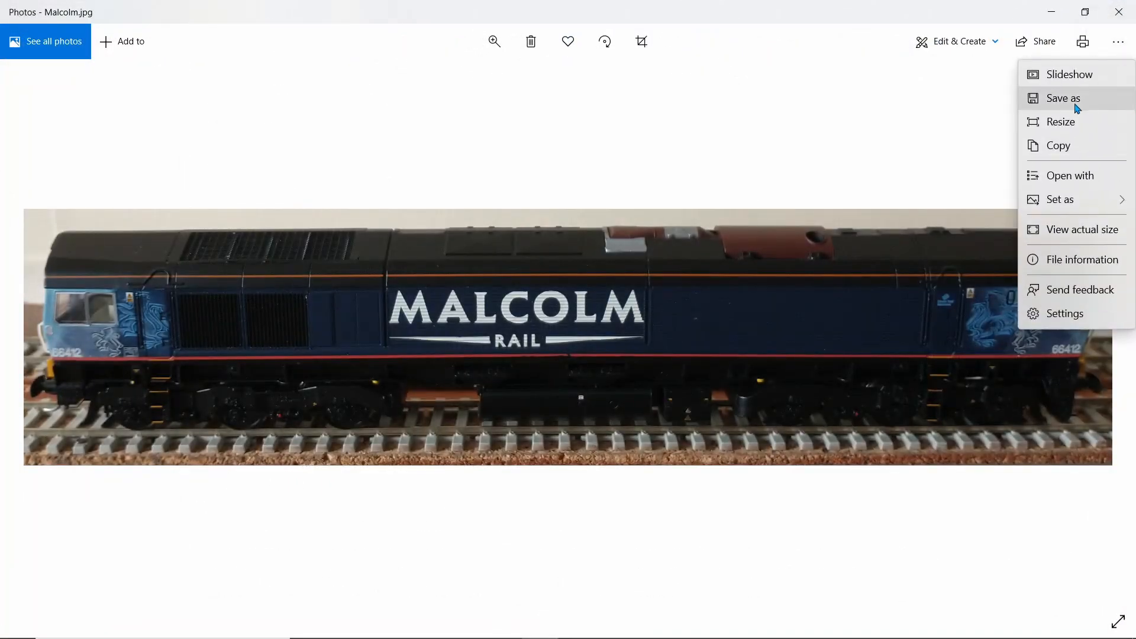
click(1065, 122)
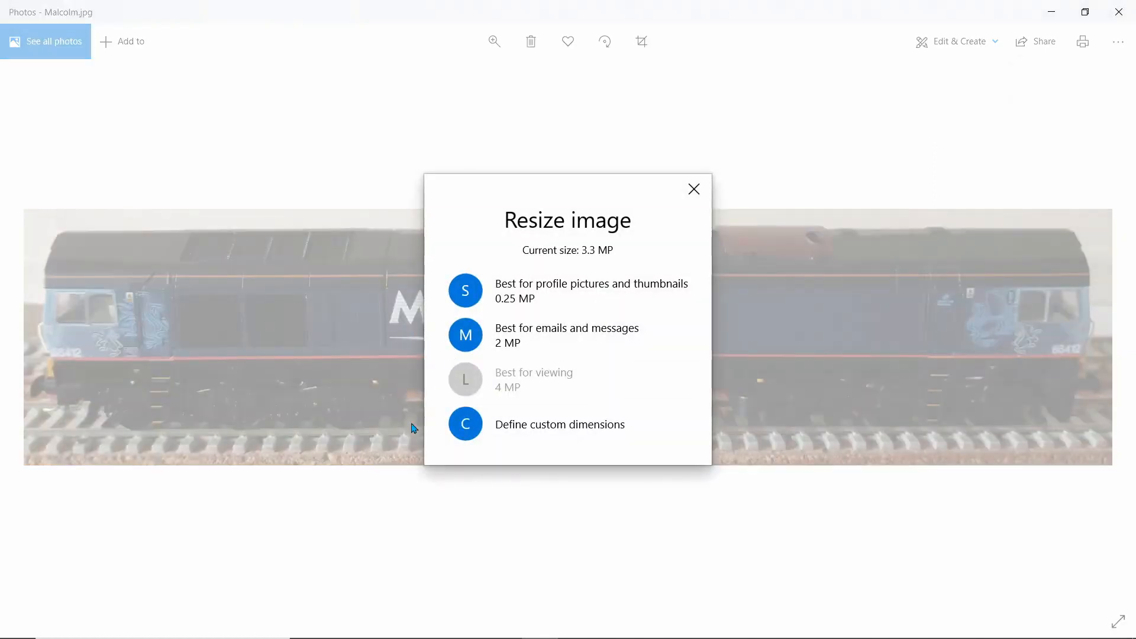
click(473, 434)
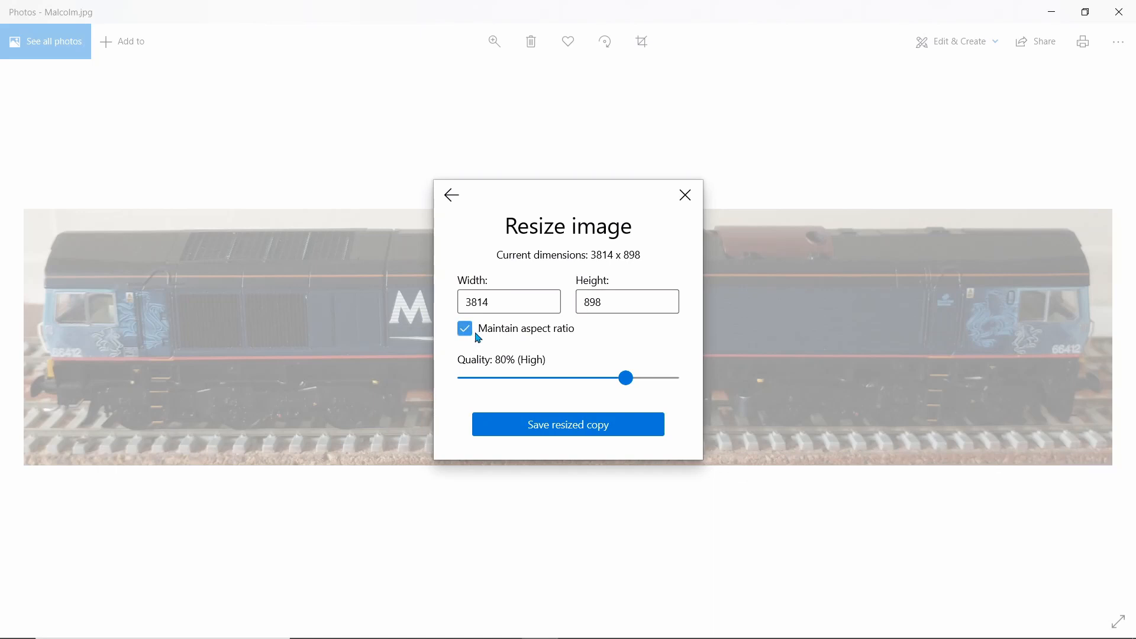
click(612, 302)
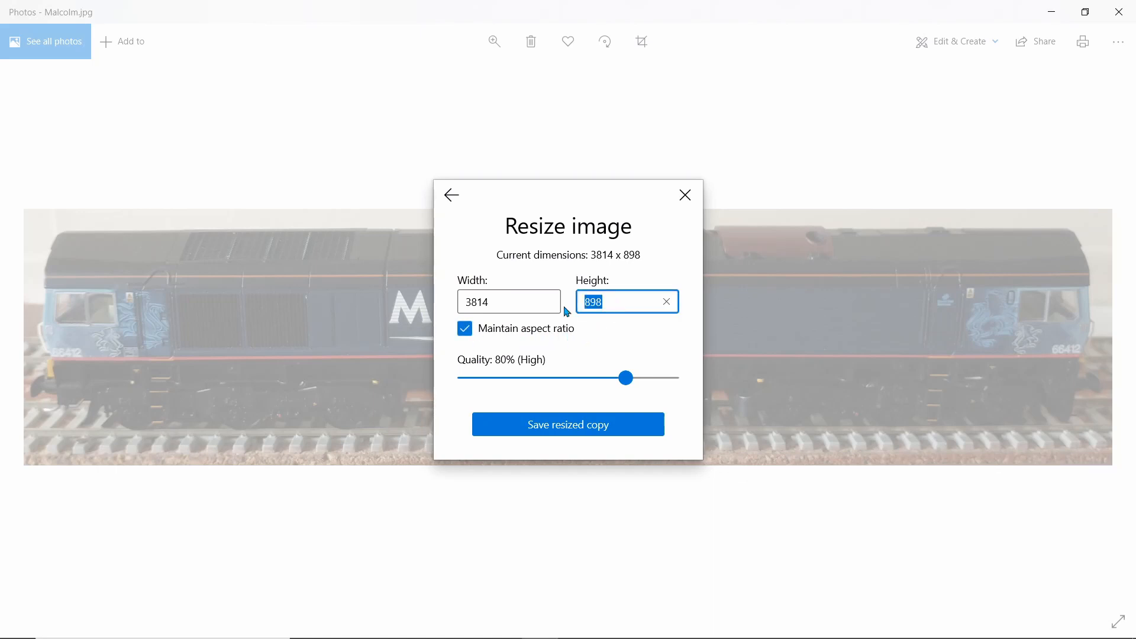
text(80)
text(60)
drag(605, 303, 579, 301)
text(55)
key(BackSpace)
text(4)
Save the resized copy as a JPG named Malcolm in the Loco png folder, replacing the existing file.
click(579, 434)
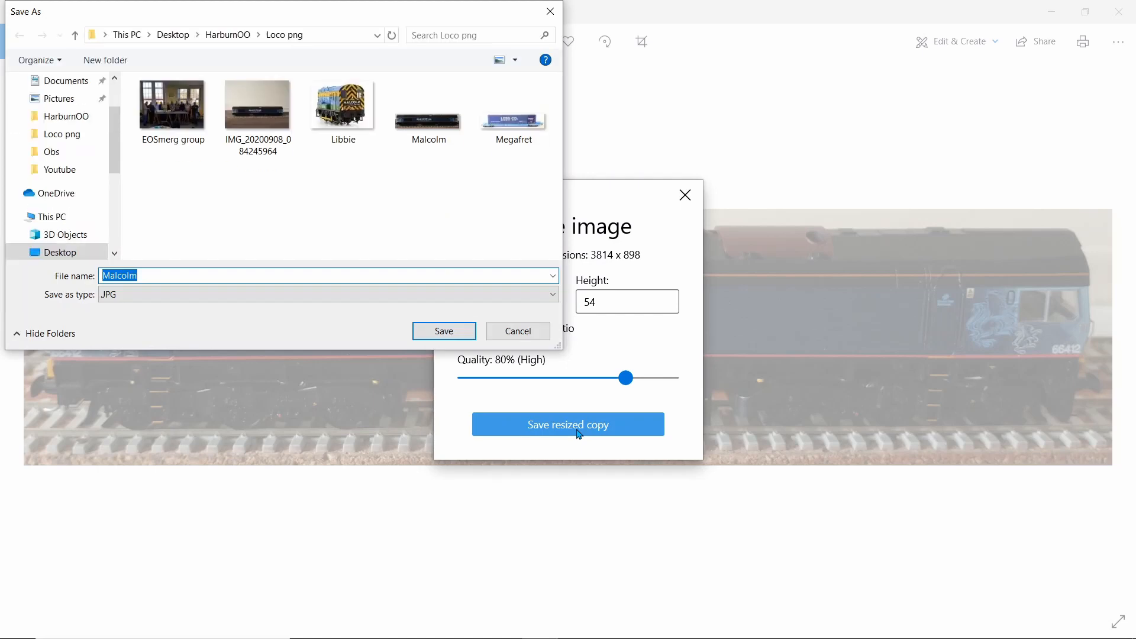
click(553, 295)
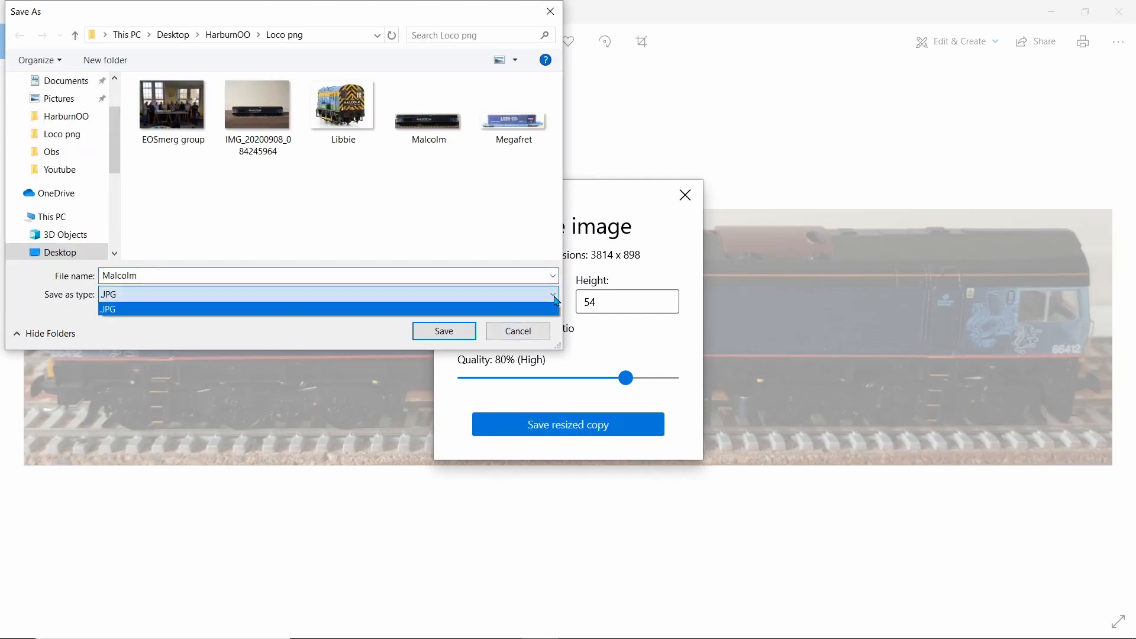
click(555, 300)
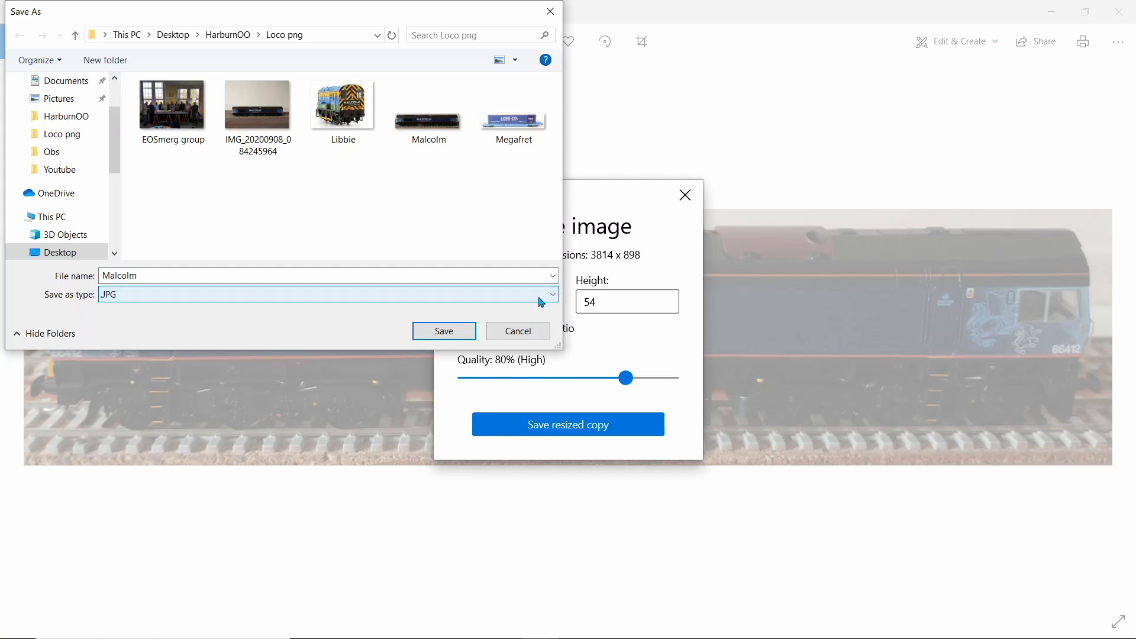
click(461, 335)
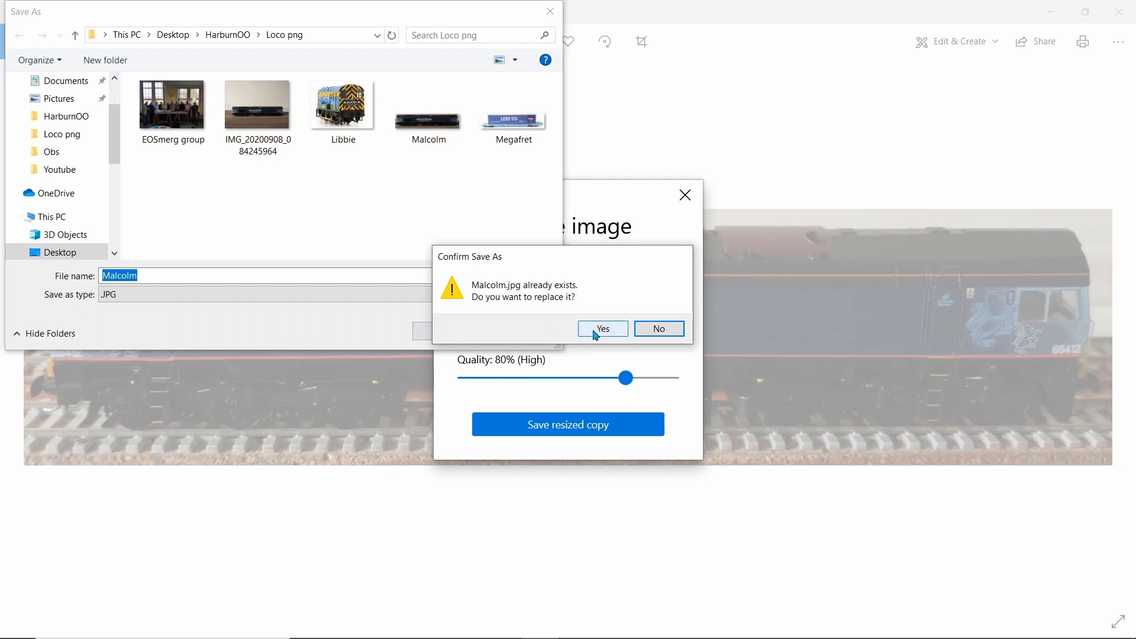
click(595, 335)
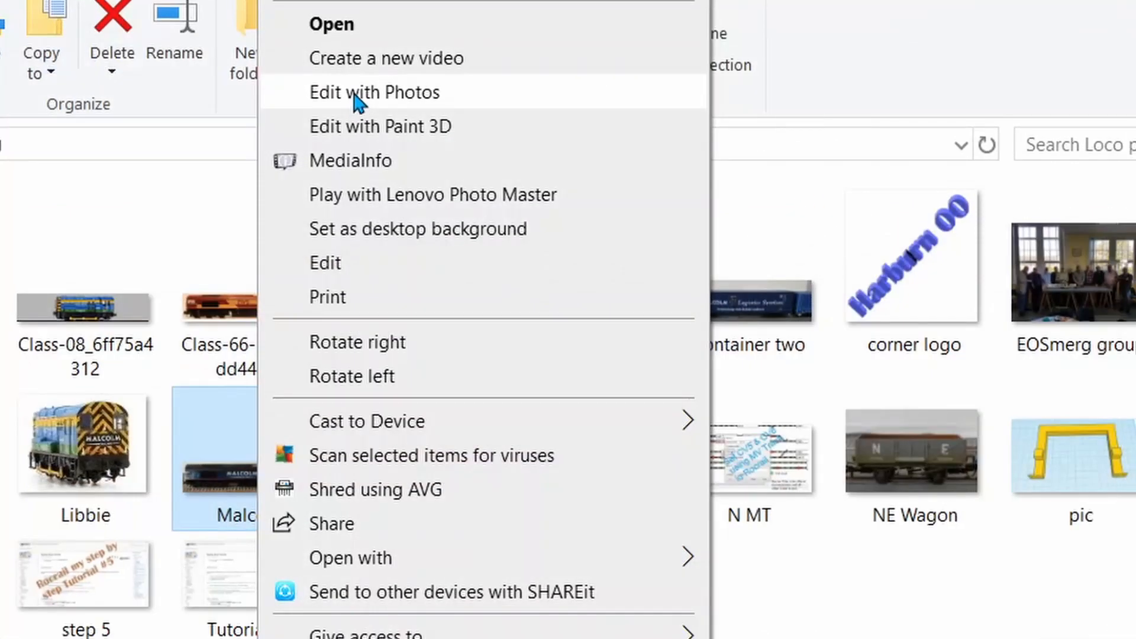
Open the resized Malcolm image in Paint and start saving it as a PNG picture.
mouse_move(388, 568)
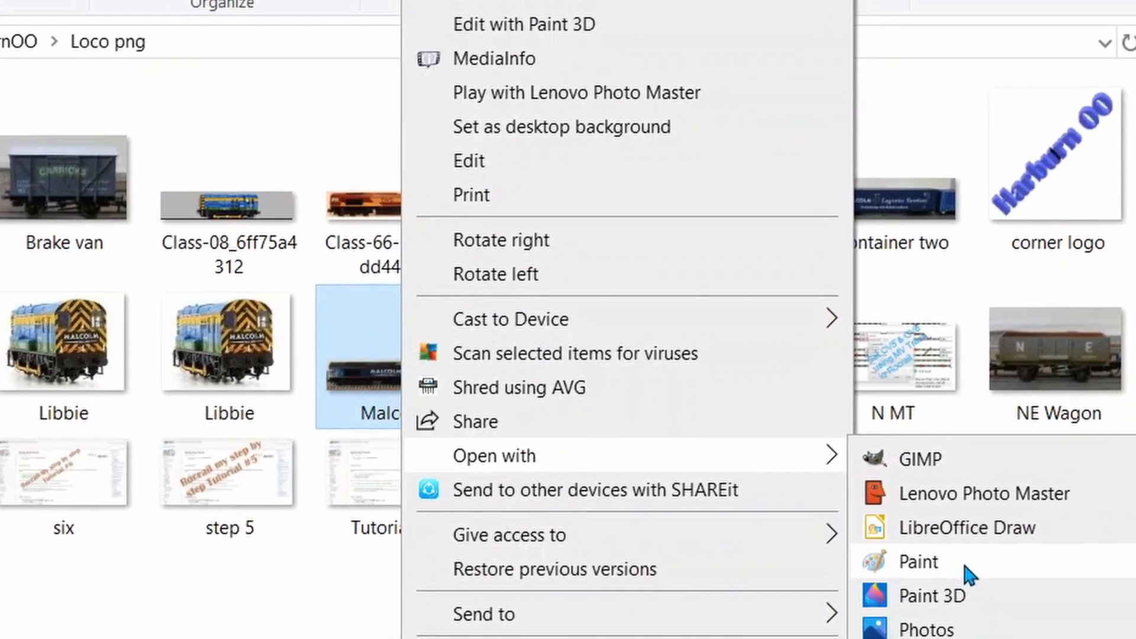
click(844, 509)
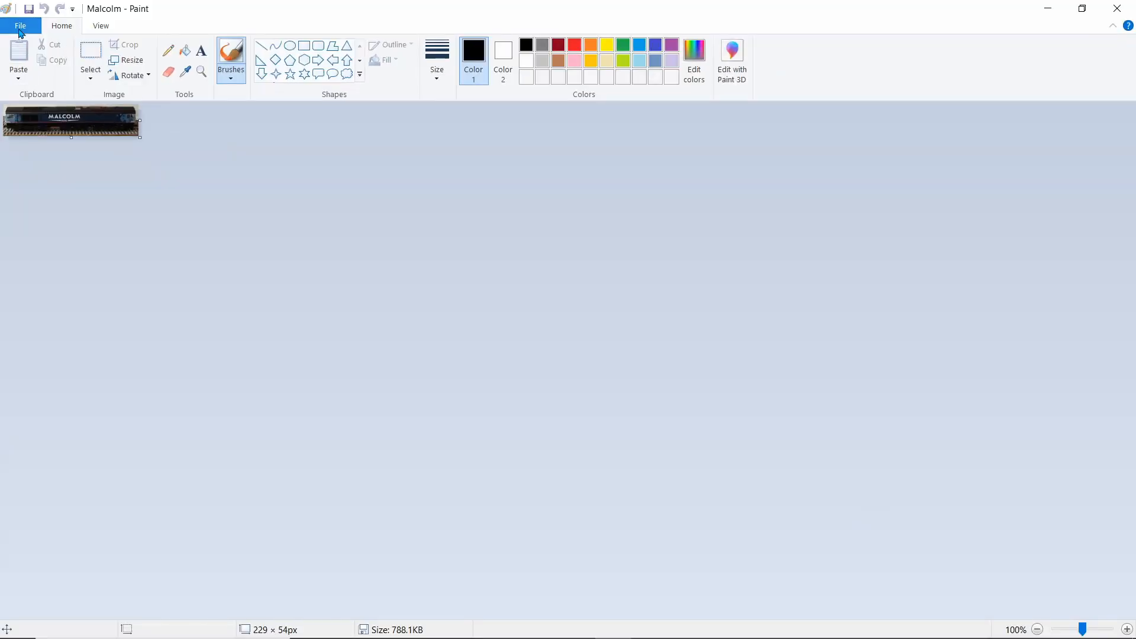
click(20, 25)
mouse_move(51, 148)
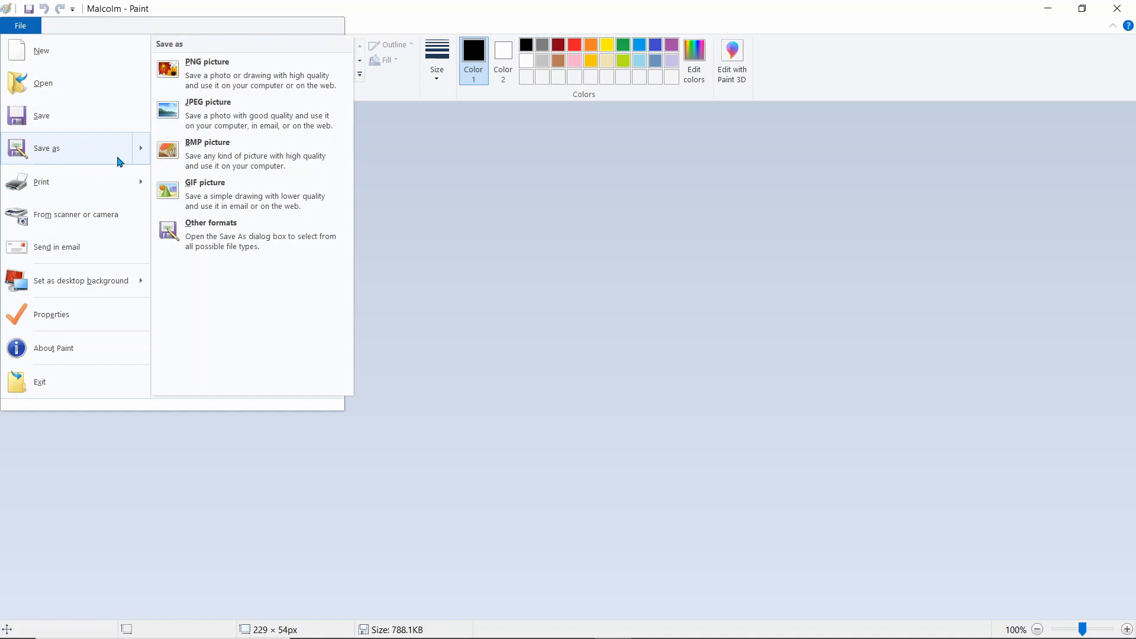
click(206, 68)
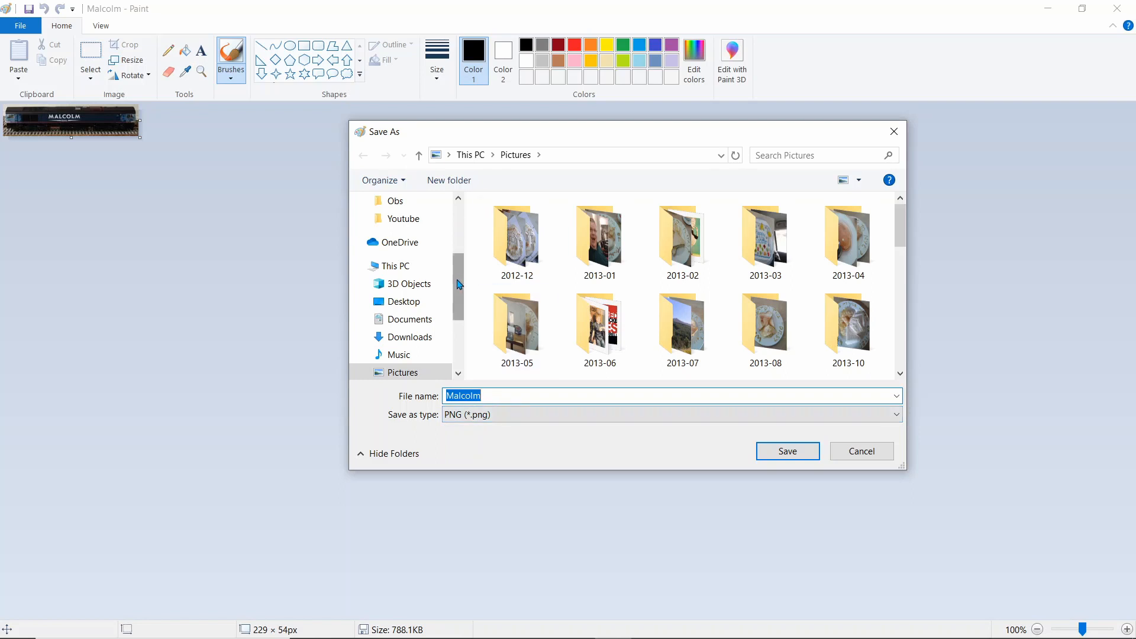
Save the PNG under the name Malcolm in the images folder of Documents > Rocrail.
drag(455, 281, 454, 240)
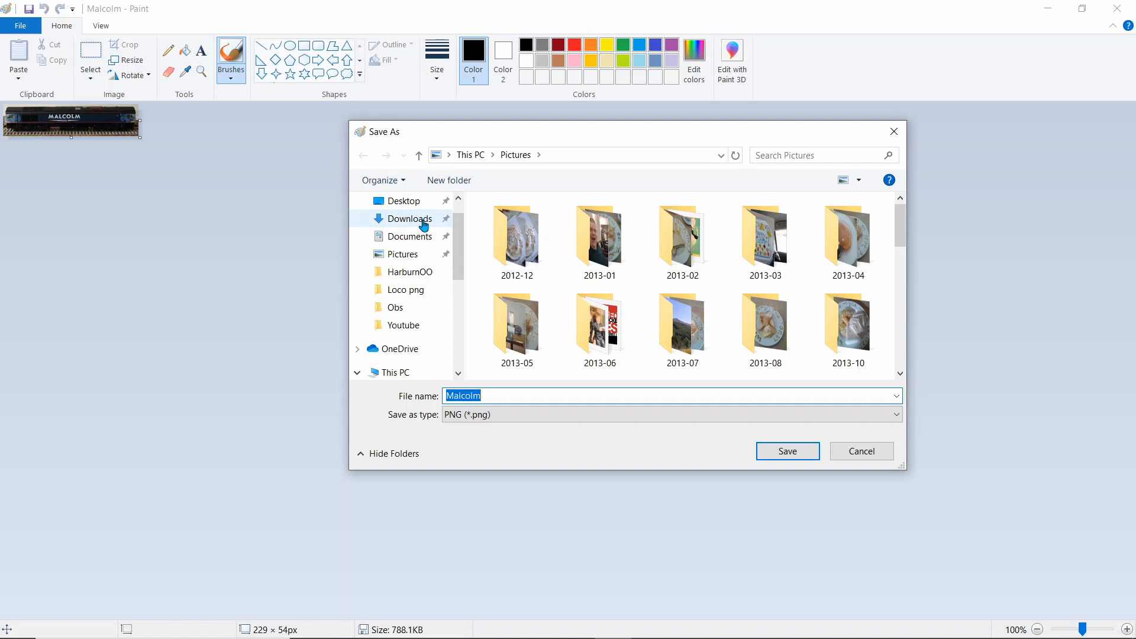
scroll(424, 225, down, 2)
click(429, 335)
click(425, 319)
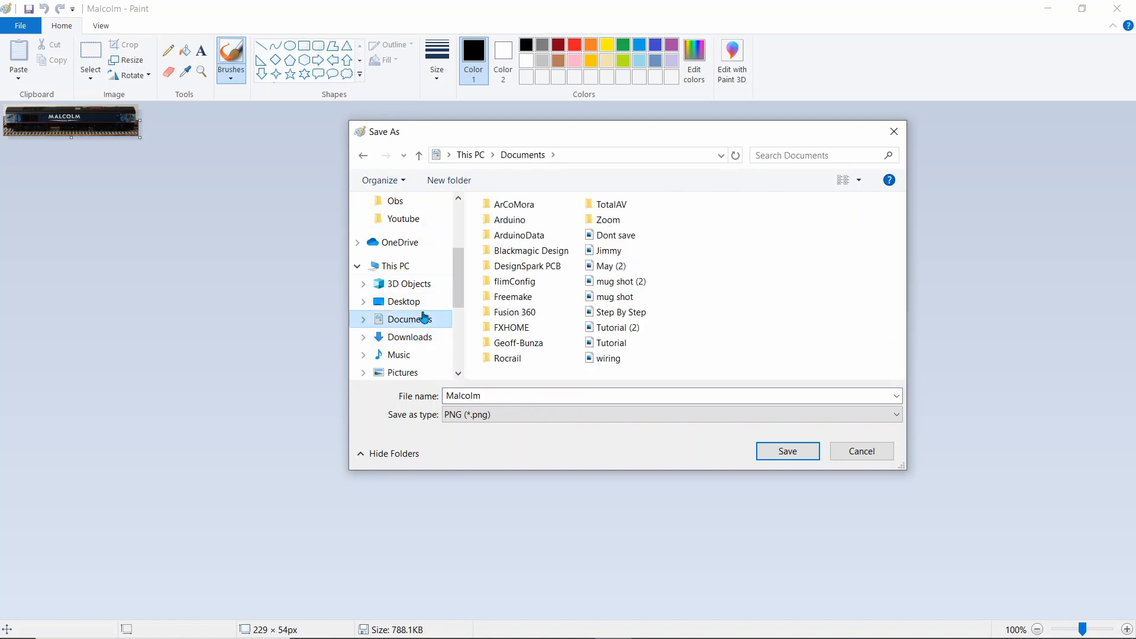
double_click(503, 358)
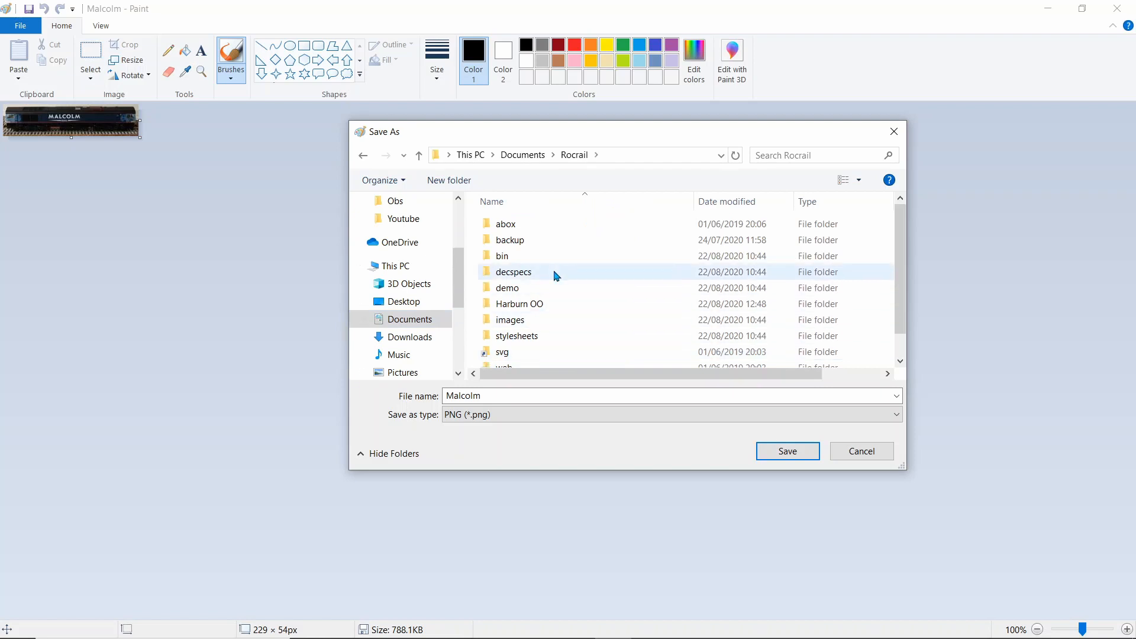
scroll(556, 275, down, 1)
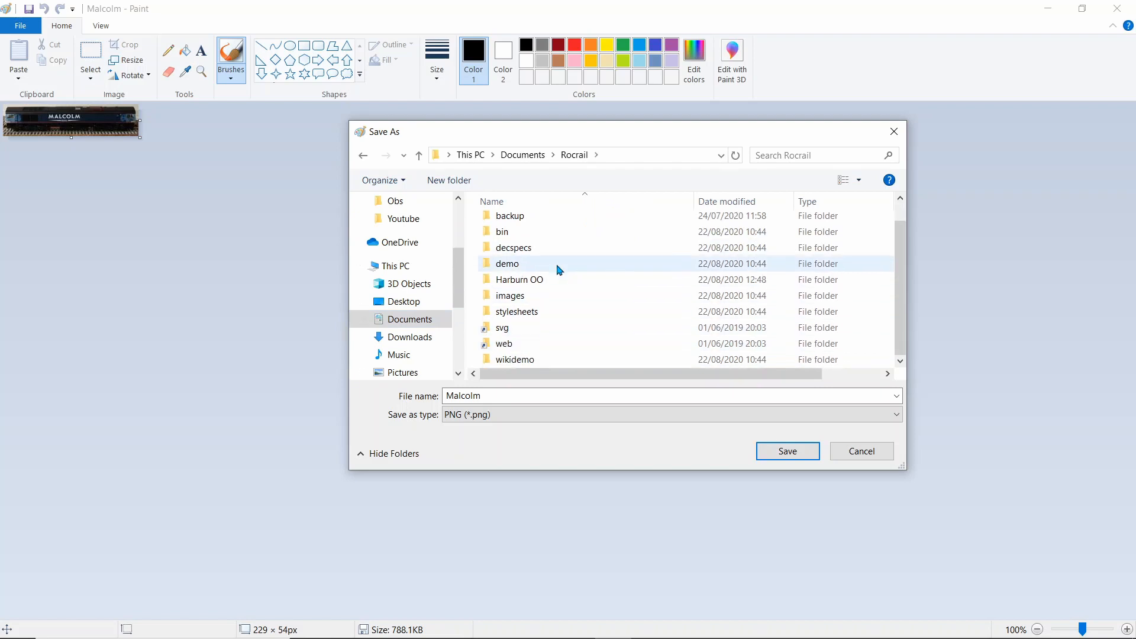
double_click(496, 298)
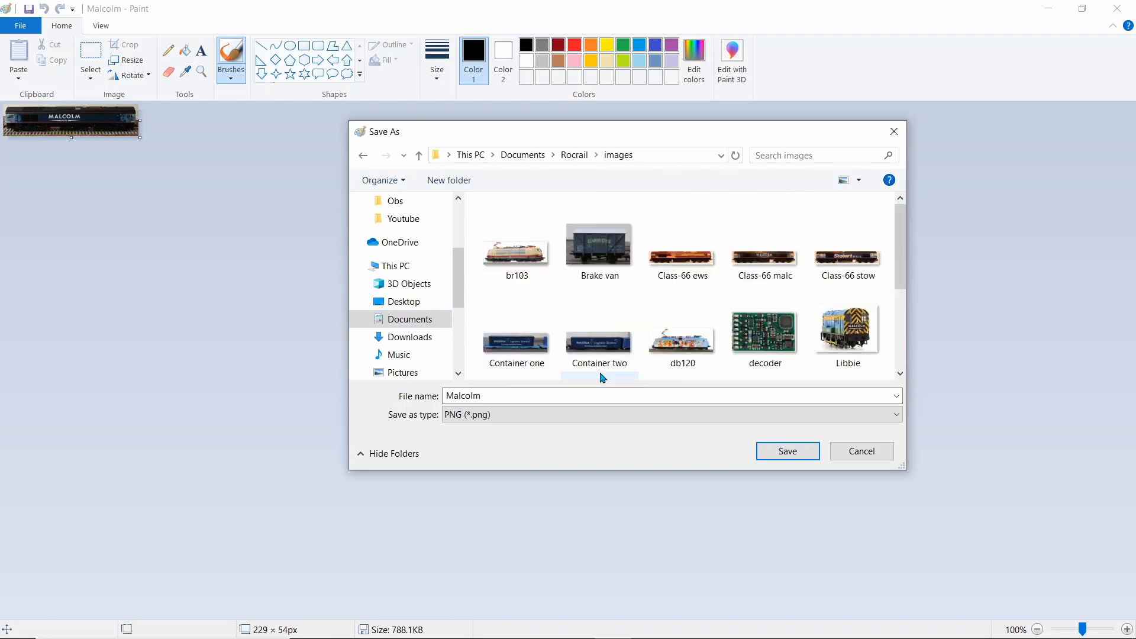
click(809, 457)
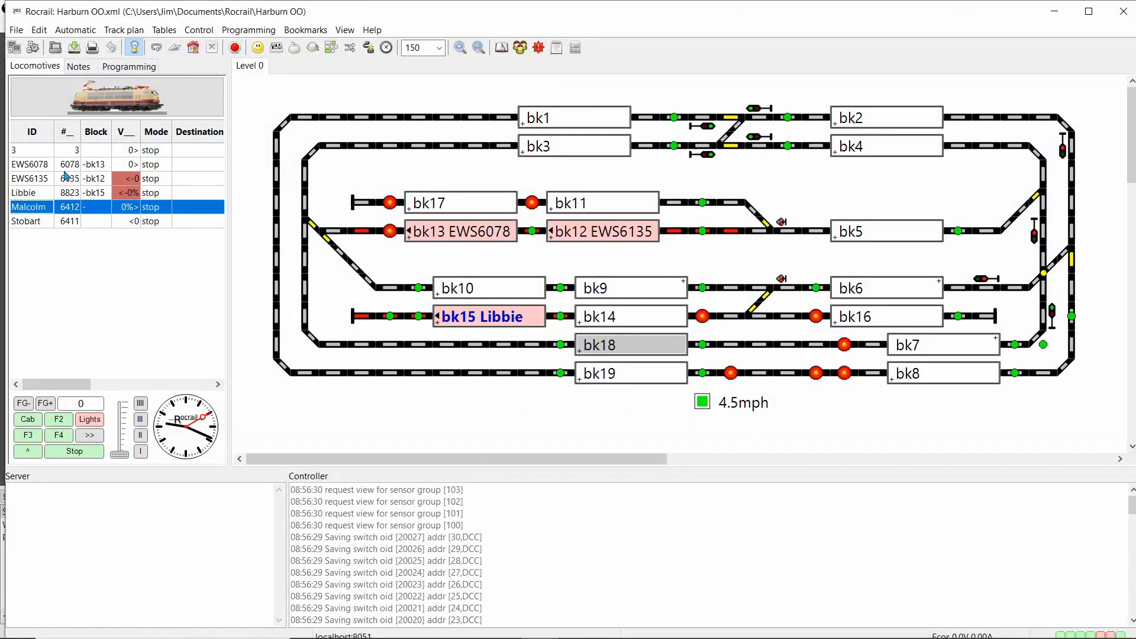
In Rocrail, open the properties of locomotive Malcolm, assign Malcolm.png as its image, and apply the change.
right_click(27, 212)
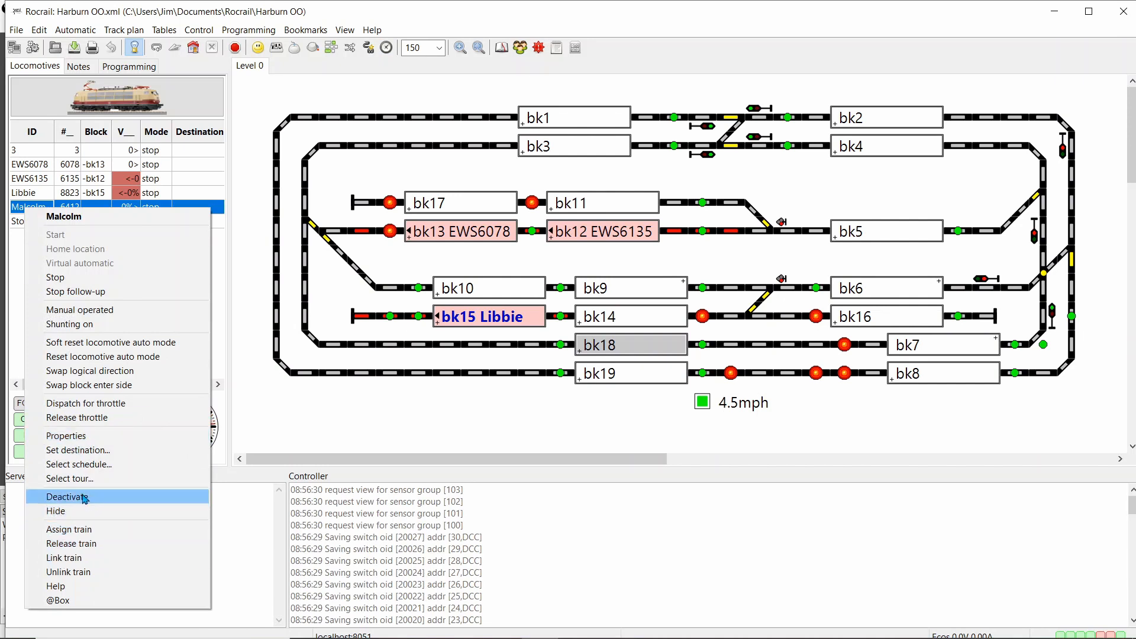
click(84, 438)
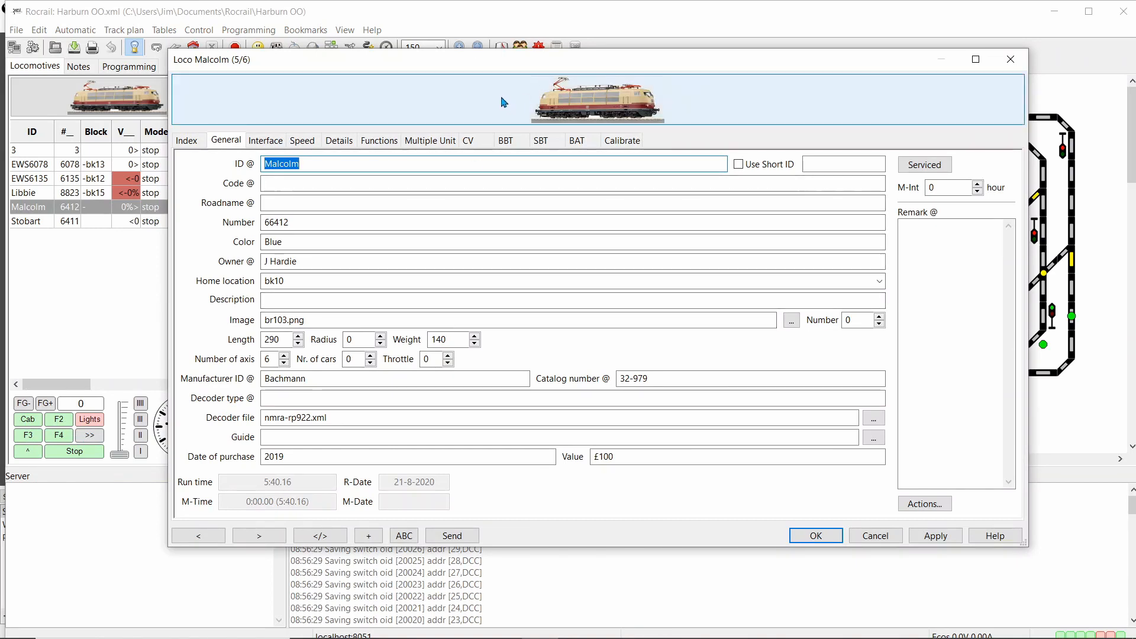
click(502, 102)
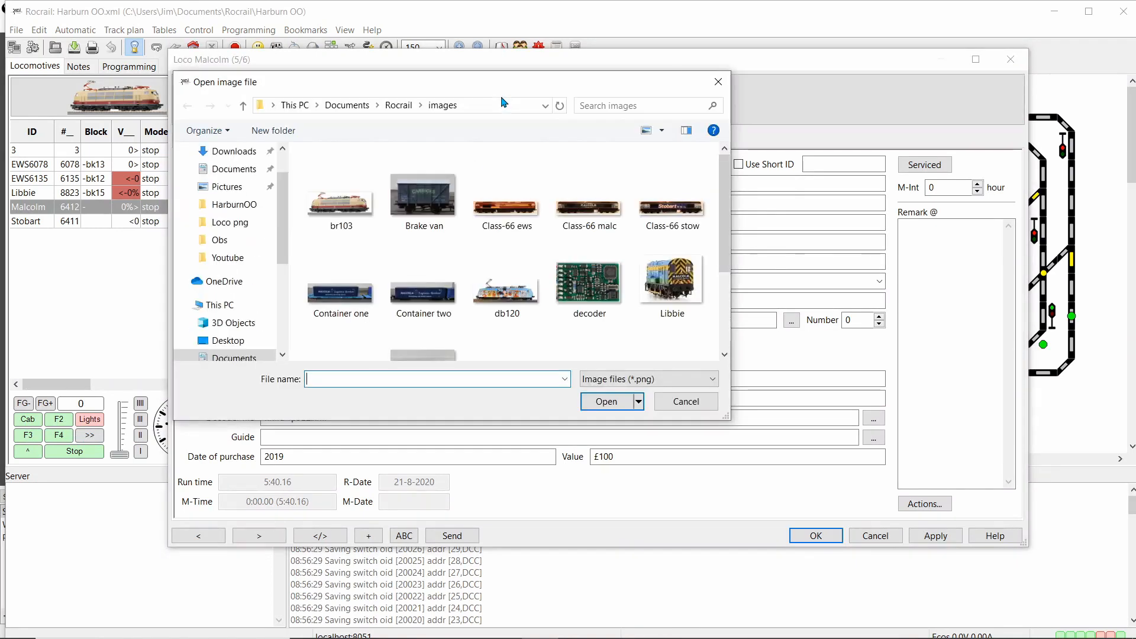
scroll(508, 278, down, 2)
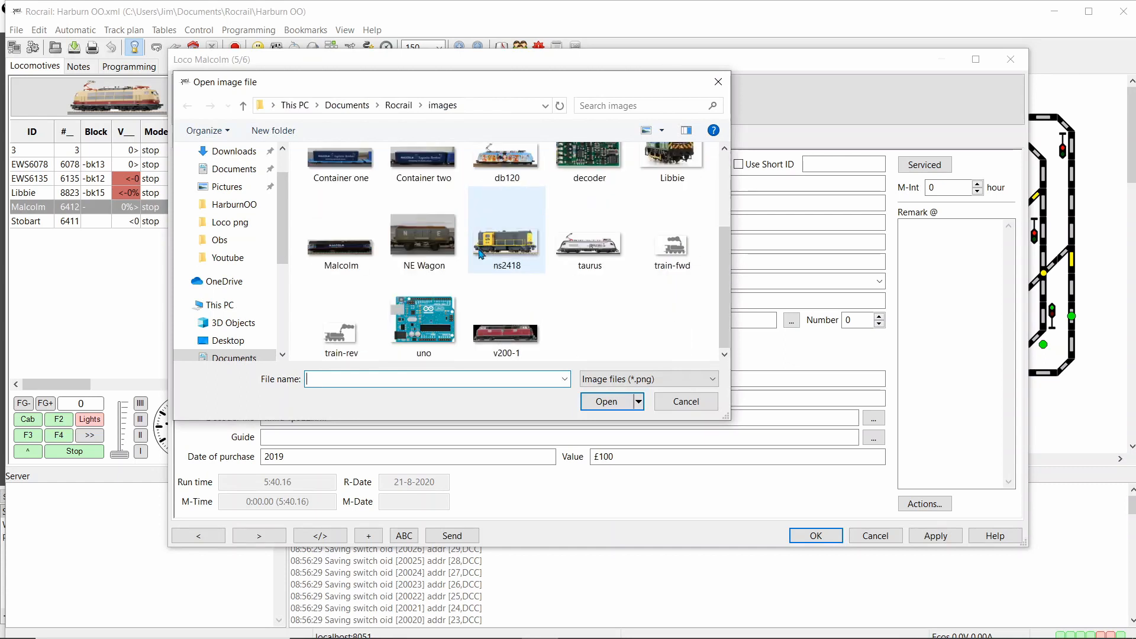
click(371, 266)
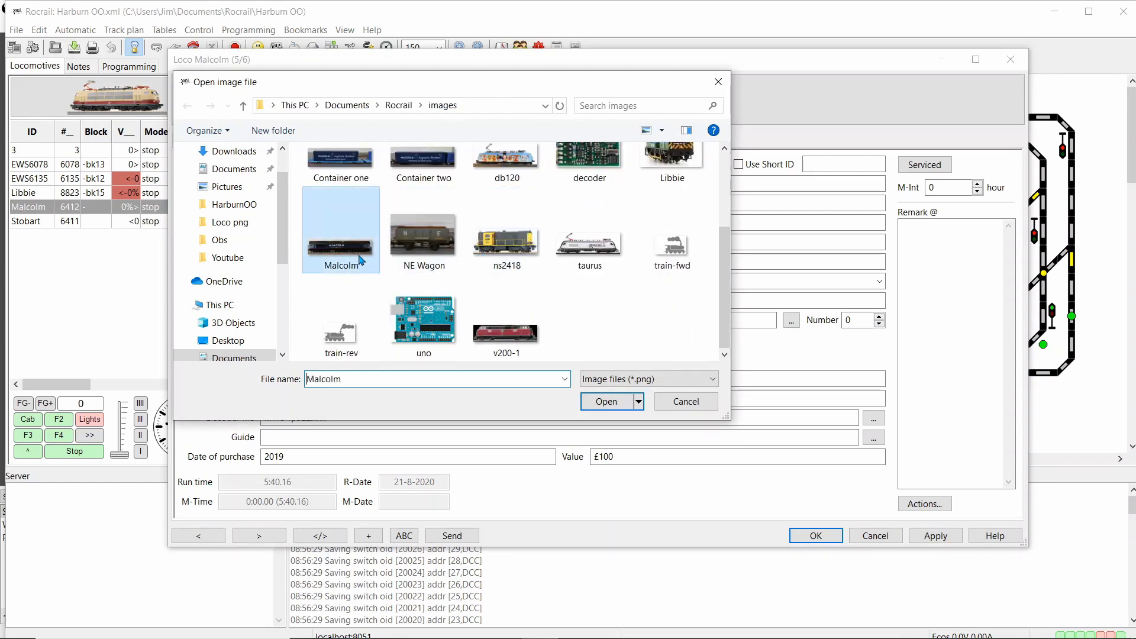
click(603, 404)
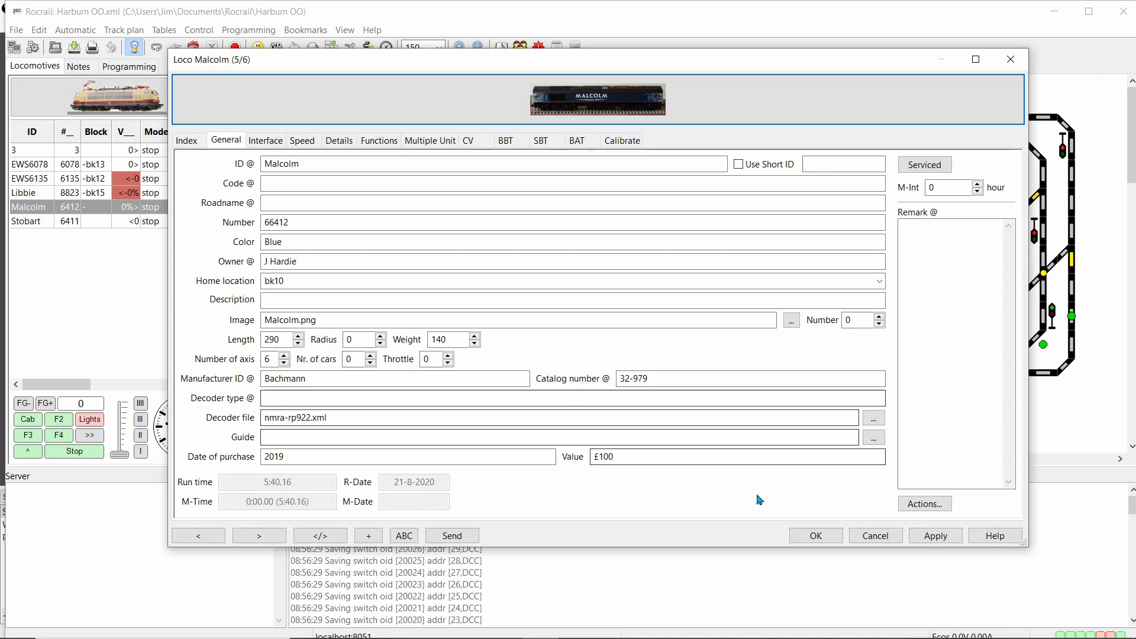
click(927, 538)
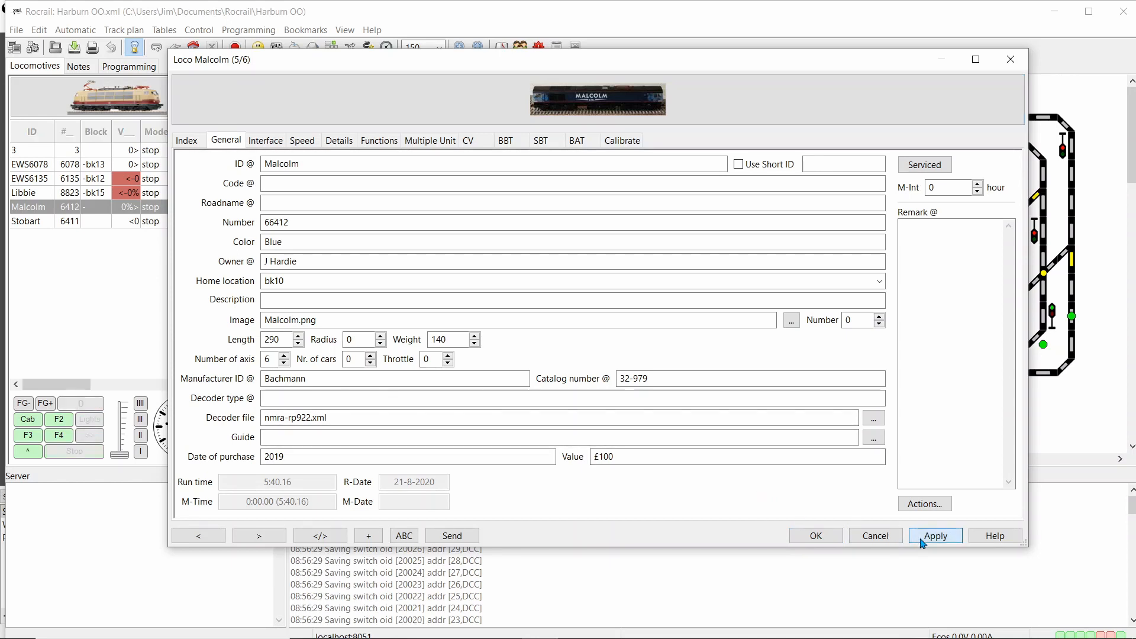
click(816, 536)
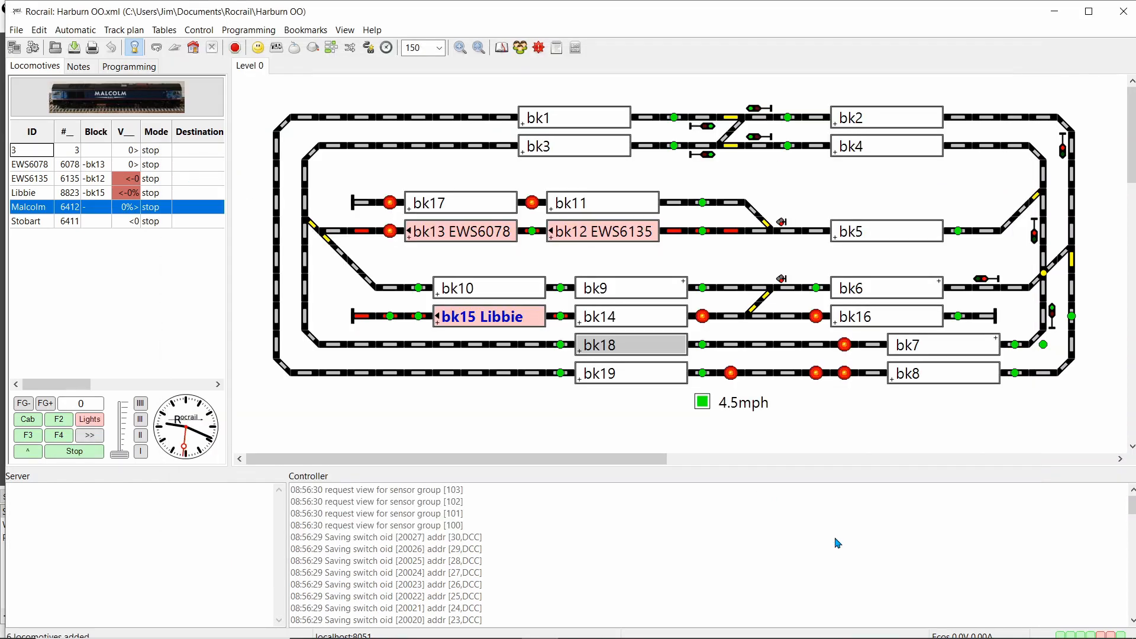